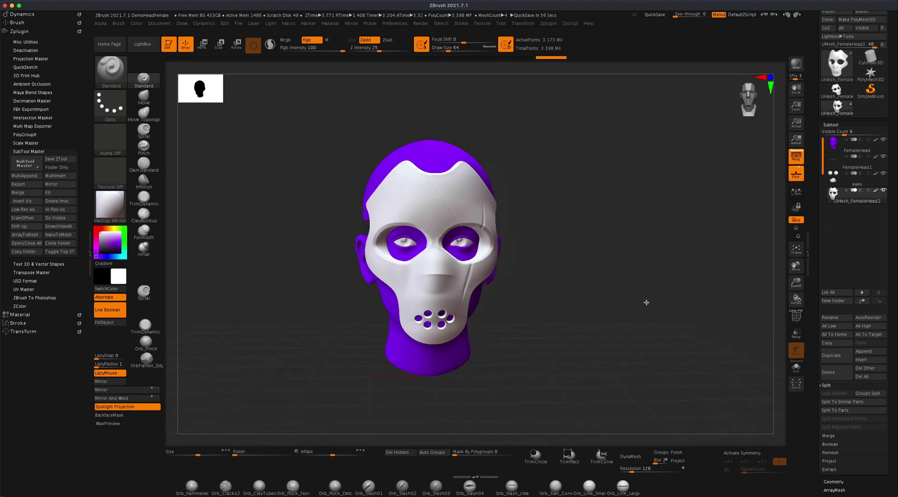
- Rotate the masked head model into a three-quarter view facing left
{"action": "left_click_drag", "start_coordinate": [646, 302], "coordinate": [579, 236]}
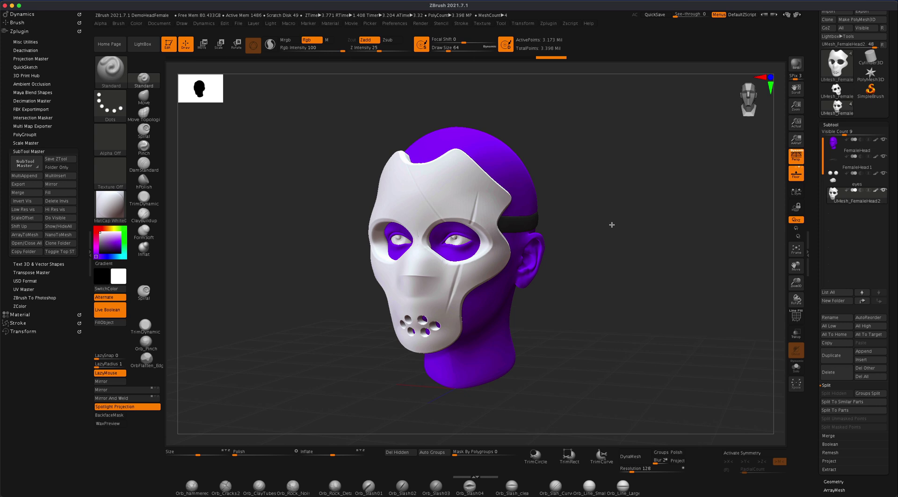
{"action": "left_click_drag", "start_coordinate": [623, 243], "coordinate": [621, 277]}
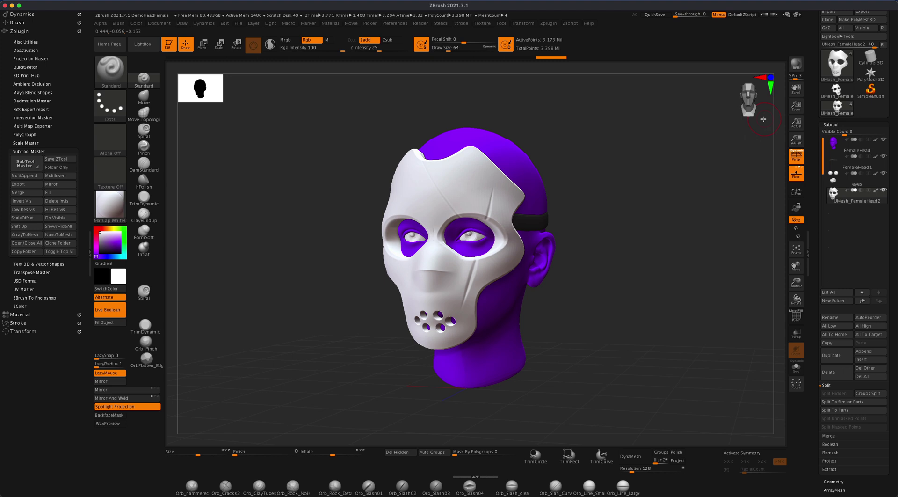
- Keep the Render > BPR Shadow floor strength (FStrength) at its lowest value, 0.01
{"action": "left_click", "coordinate": [422, 24]}
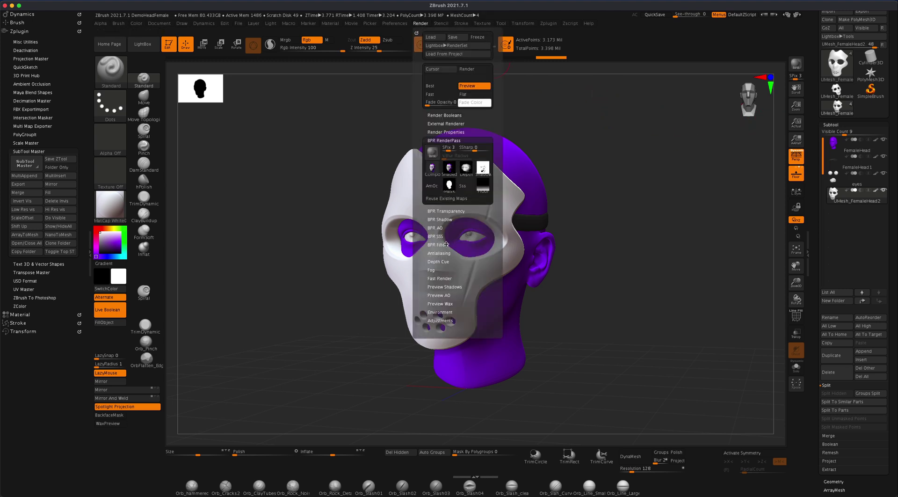
{"action": "left_click", "coordinate": [440, 219]}
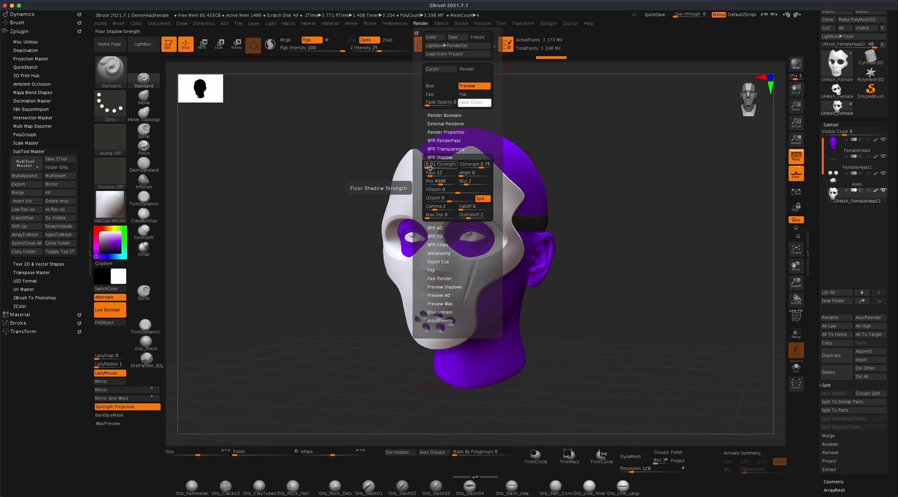
{"action": "left_click_drag", "start_coordinate": [430, 167], "coordinate": [399, 166]}
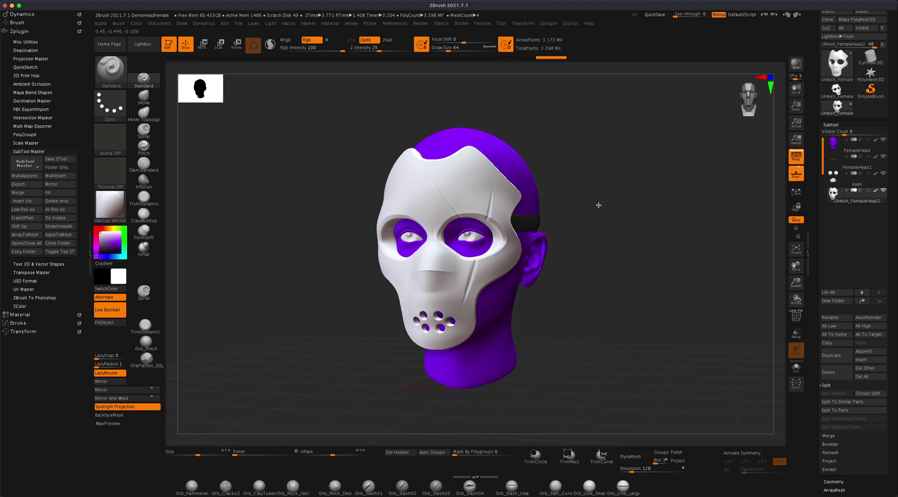
- Nudge the head's rotation slightly and render it at BPR best-preview quality
{"action": "left_click_drag", "start_coordinate": [597, 203], "coordinate": [641, 204]}
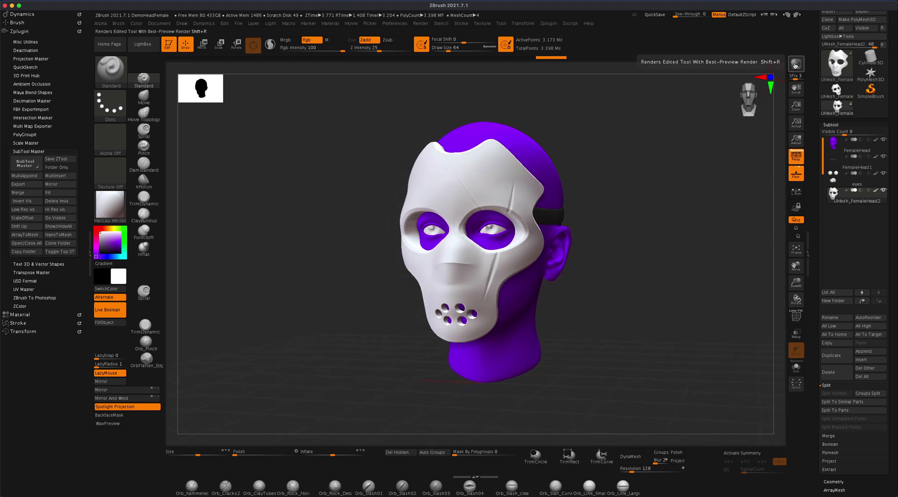
{"action": "left_click", "coordinate": [796, 66]}
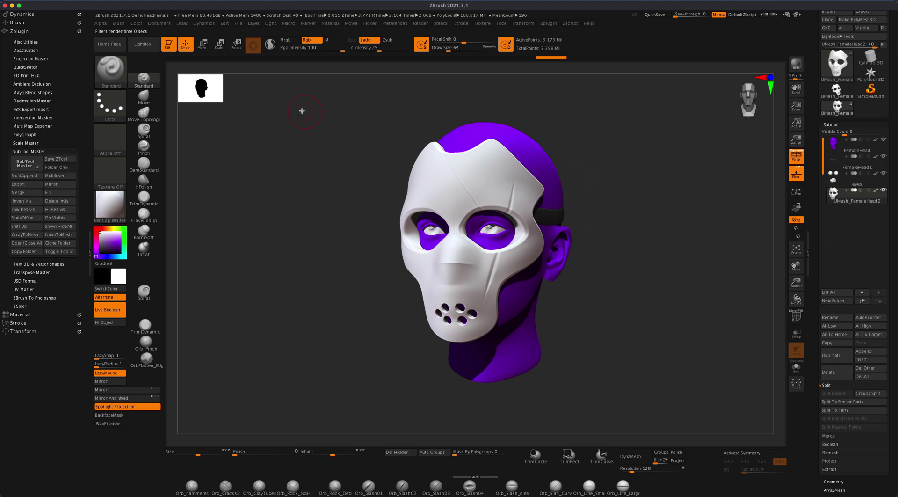
{"action": "left_click", "coordinate": [159, 25]}
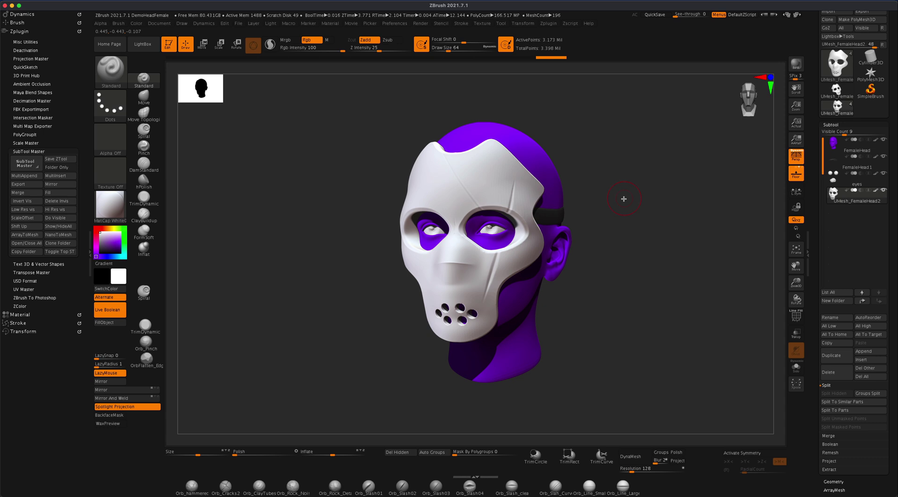
{"action": "left_click", "coordinate": [420, 23]}
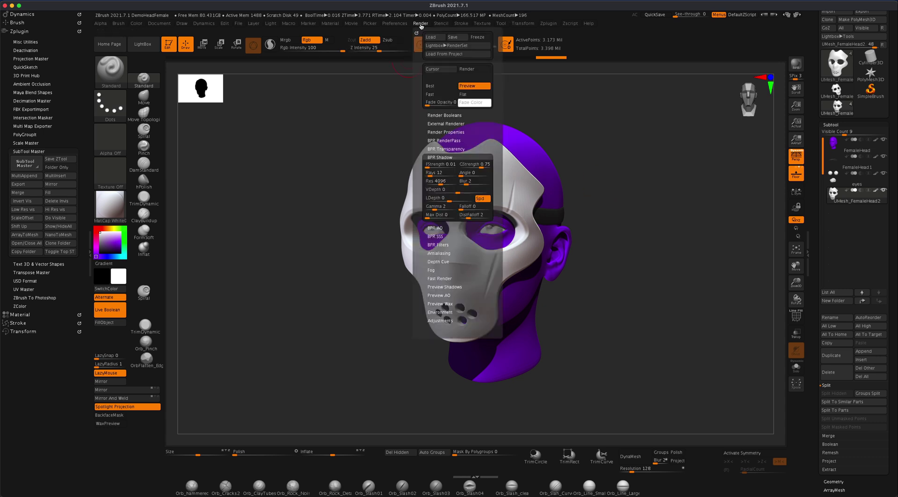
{"action": "left_click", "coordinate": [453, 141]}
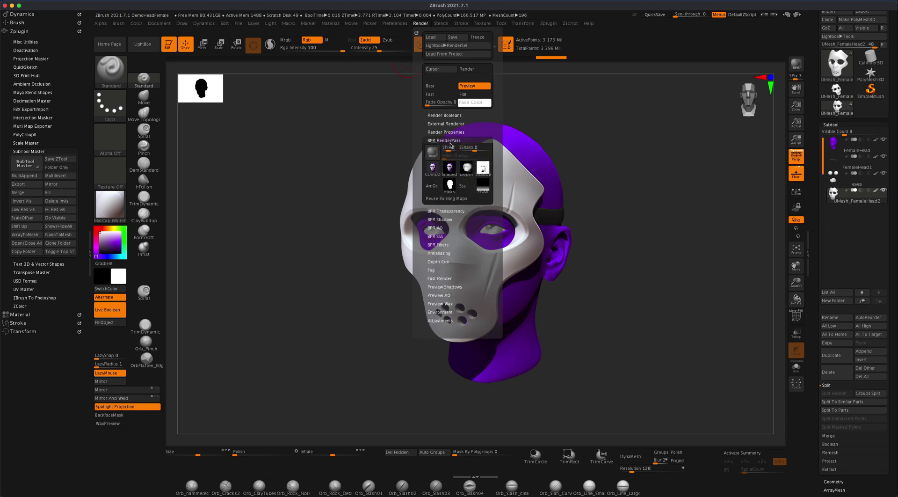
{"action": "mouse_move", "coordinate": [450, 186]}
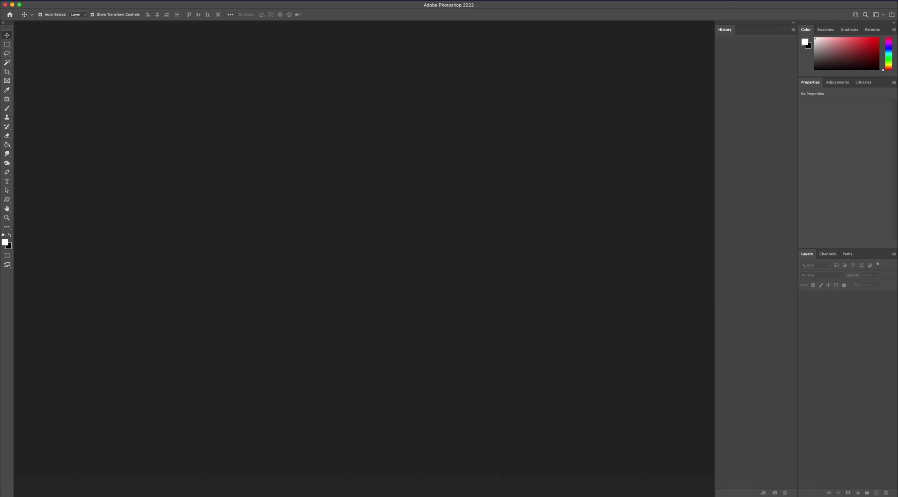
- In Photoshop, compare the testzbrush.psd render and BPR_Mask.psd, ending on the mask document
{"action": "left_click", "coordinate": [56, 2]}
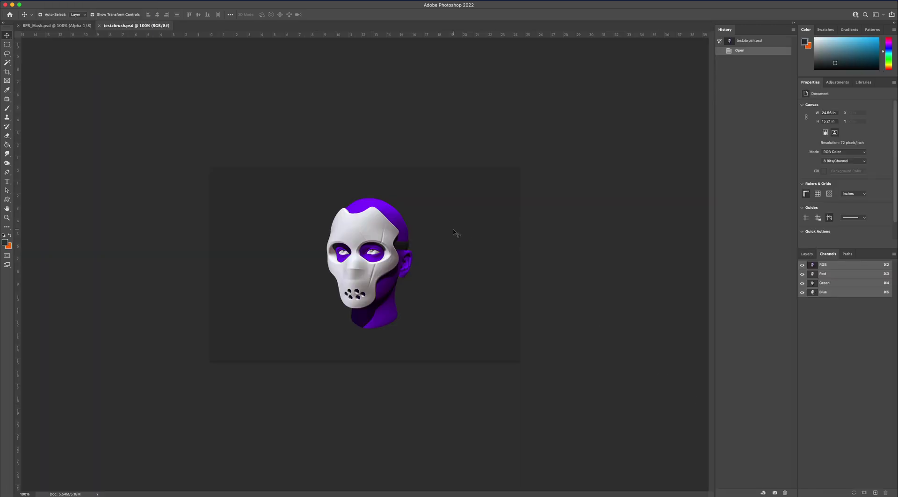
{"action": "left_click", "coordinate": [65, 26]}
{"action": "left_click", "coordinate": [114, 27]}
{"action": "left_click", "coordinate": [78, 26]}
{"action": "left_click", "coordinate": [112, 26]}
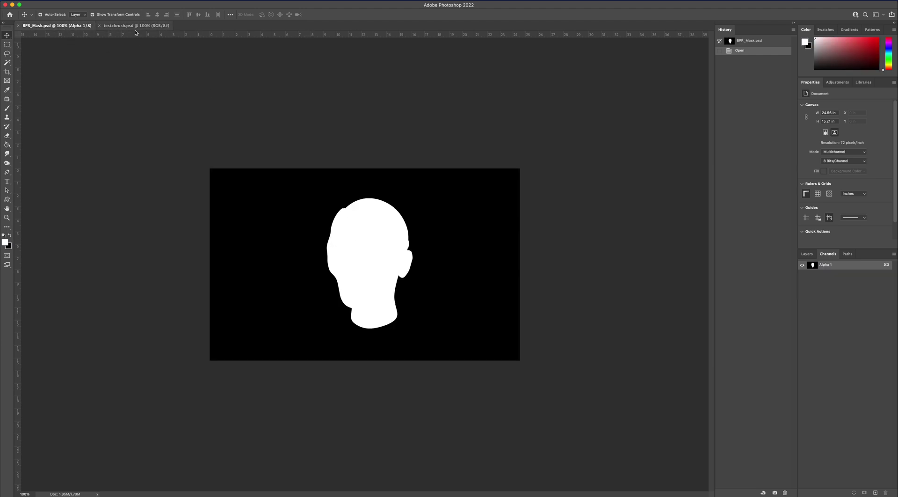
{"action": "left_click", "coordinate": [79, 26]}
- Select the entire BPR_Mask canvas and copy it
{"action": "left_click", "coordinate": [142, 1]}
{"action": "left_click", "coordinate": [145, 6]}
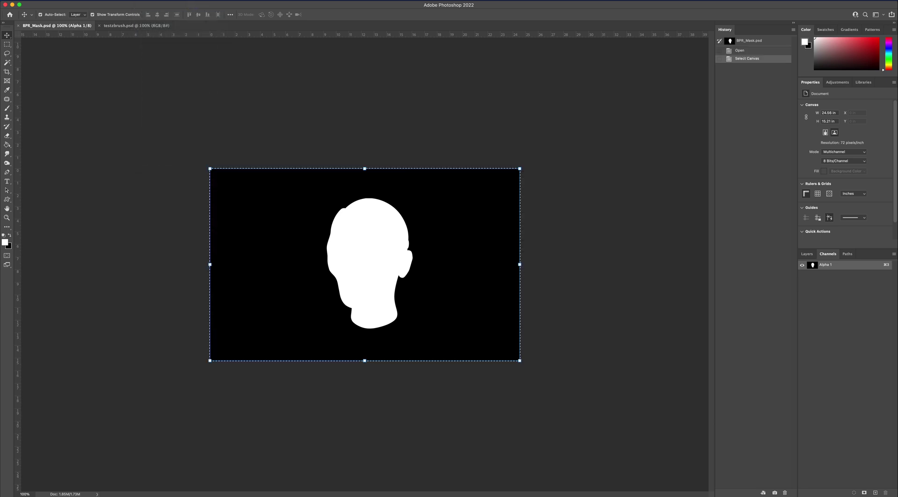
{"action": "left_click", "coordinate": [70, 1]}
{"action": "left_click", "coordinate": [75, 45]}
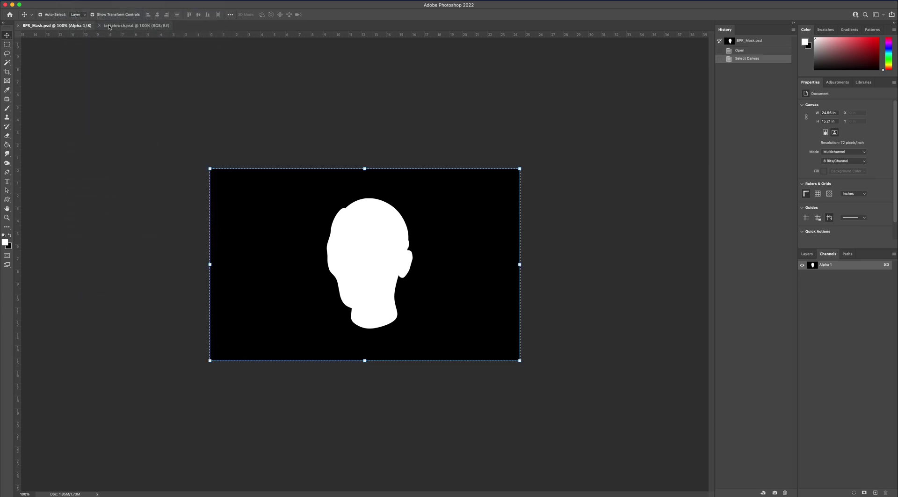
- Paste the head mask into a new Alpha 1 channel in testzbrush.psd and load it as a selection
{"action": "left_click", "coordinate": [133, 26]}
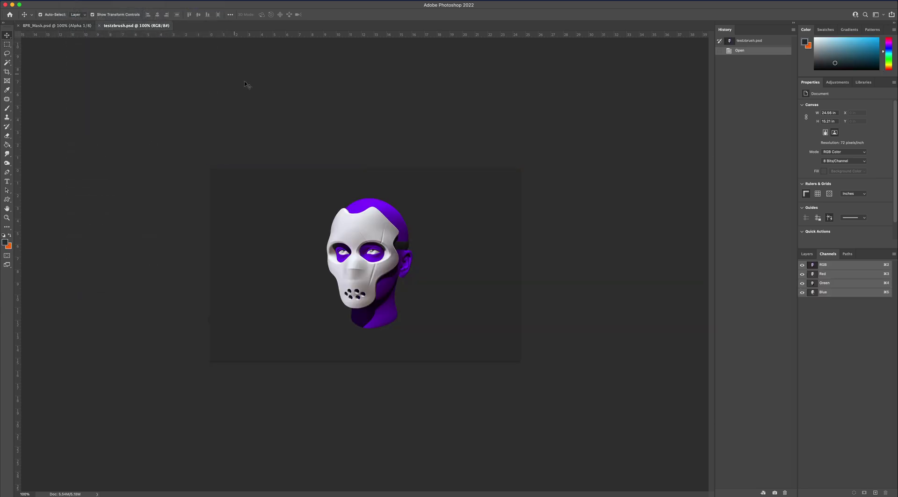
{"action": "left_click", "coordinate": [811, 256]}
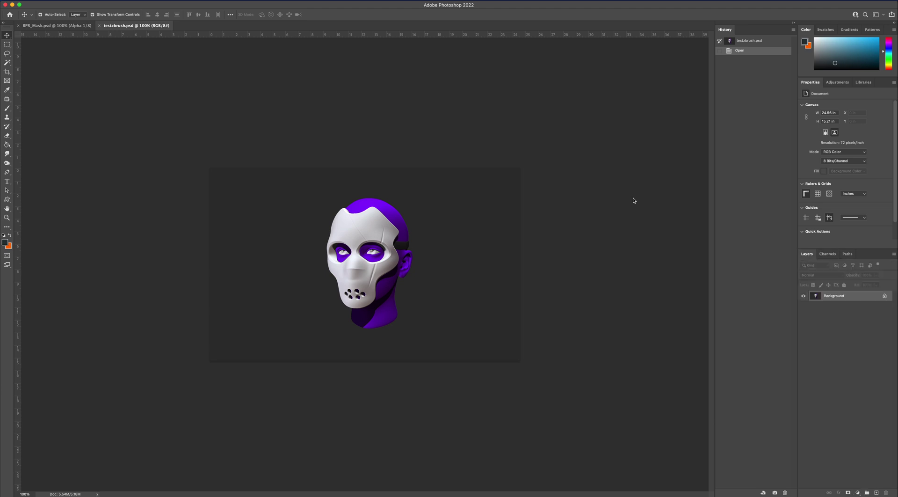
{"action": "left_click", "coordinate": [826, 256]}
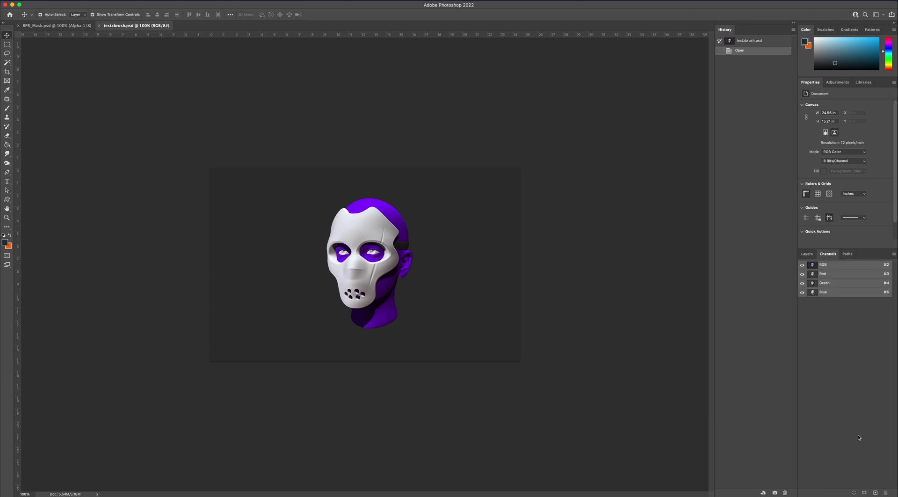
{"action": "left_click", "coordinate": [875, 492]}
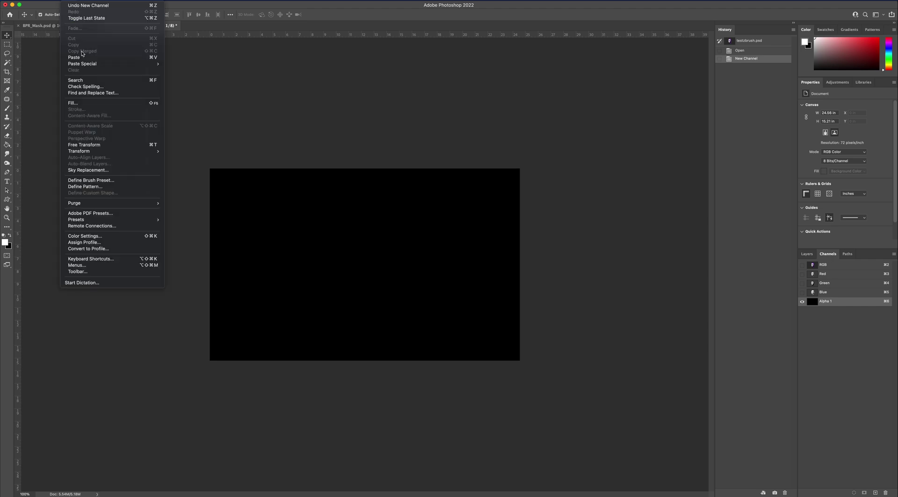
{"action": "left_click", "coordinate": [82, 57]}
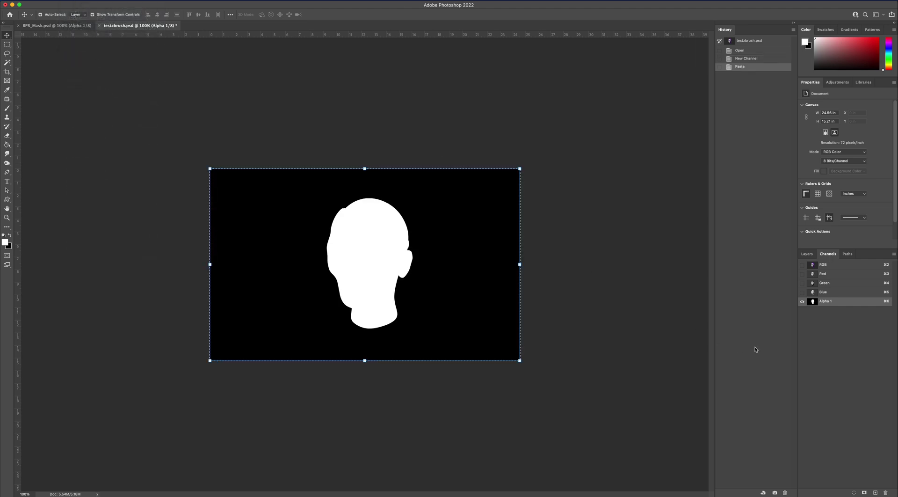
{"action": "left_click", "coordinate": [814, 303], "text": "super"}
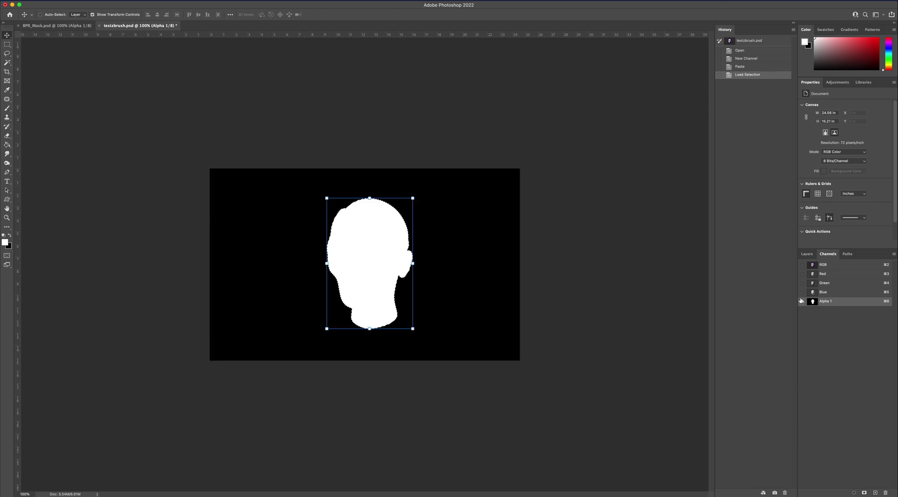
{"action": "left_click", "coordinate": [5, 45]}
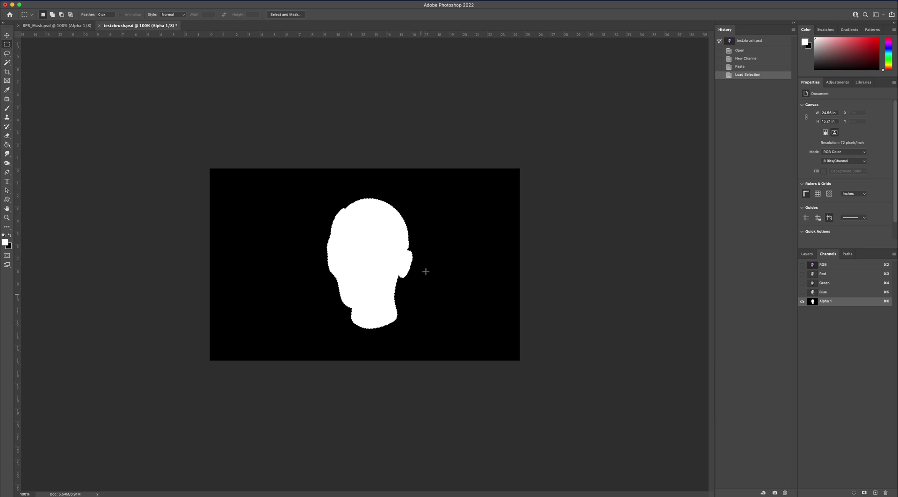
- Convert the locked Background layer into an editable Layer 0
{"action": "left_click", "coordinate": [807, 254]}
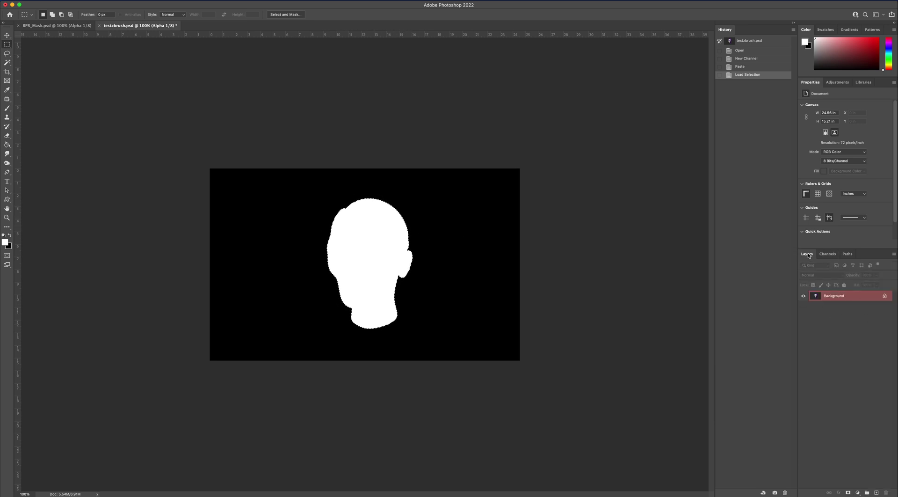
{"action": "double_click", "coordinate": [823, 295]}
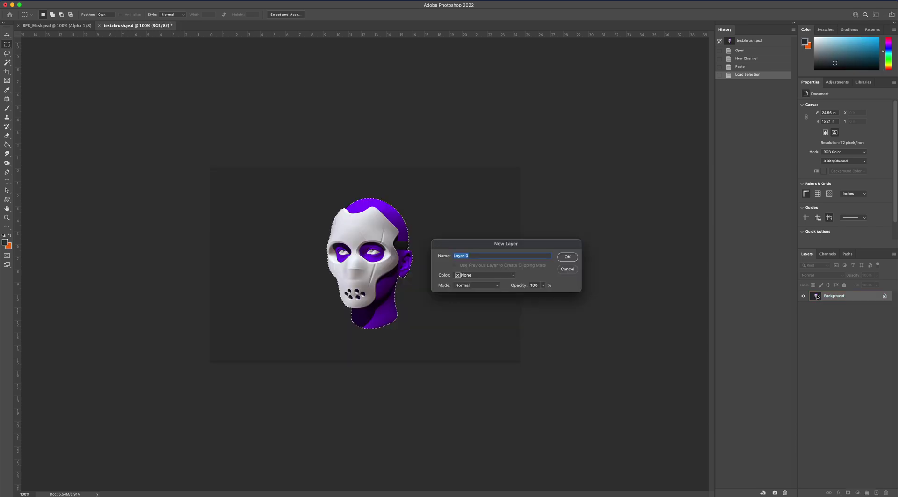
{"action": "left_click", "coordinate": [571, 257]}
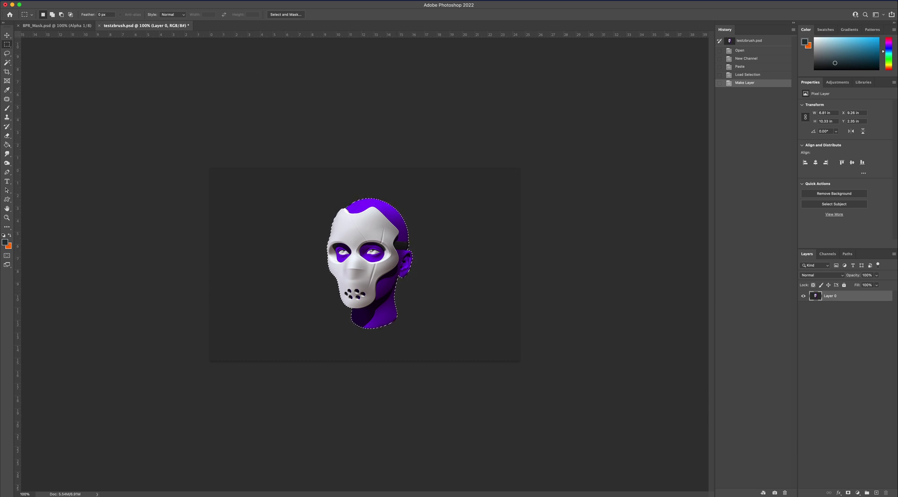
- Cut the selected head, paste it in place as Layer 1, and delete Layer 0
{"action": "left_click", "coordinate": [74, 0]}
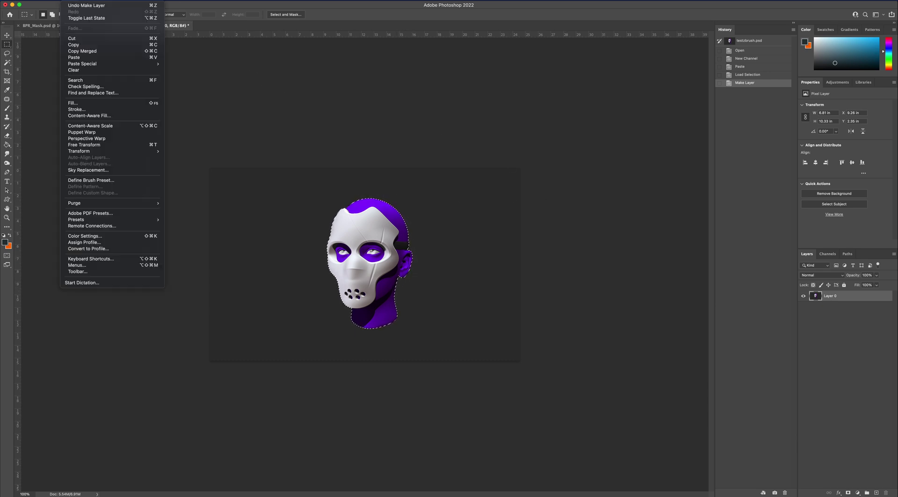
{"action": "left_click", "coordinate": [78, 41]}
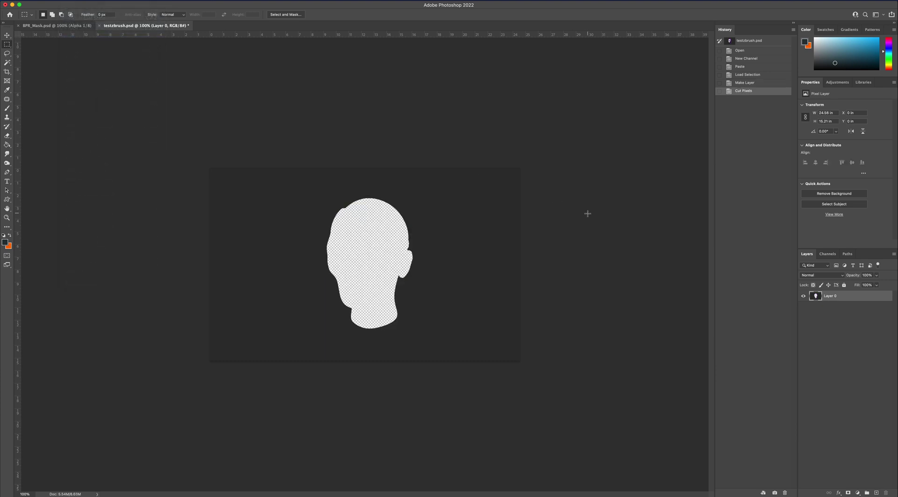
{"action": "key", "text": "super+shift+v"}
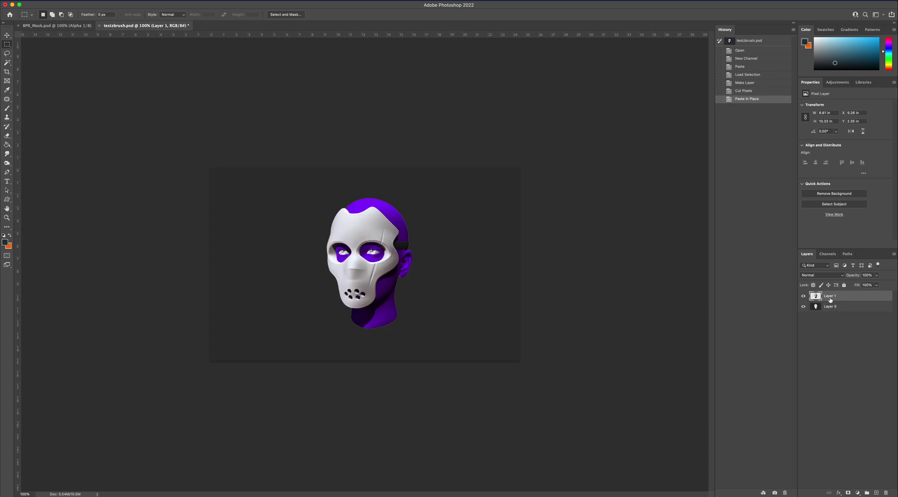
{"action": "left_click", "coordinate": [853, 311]}
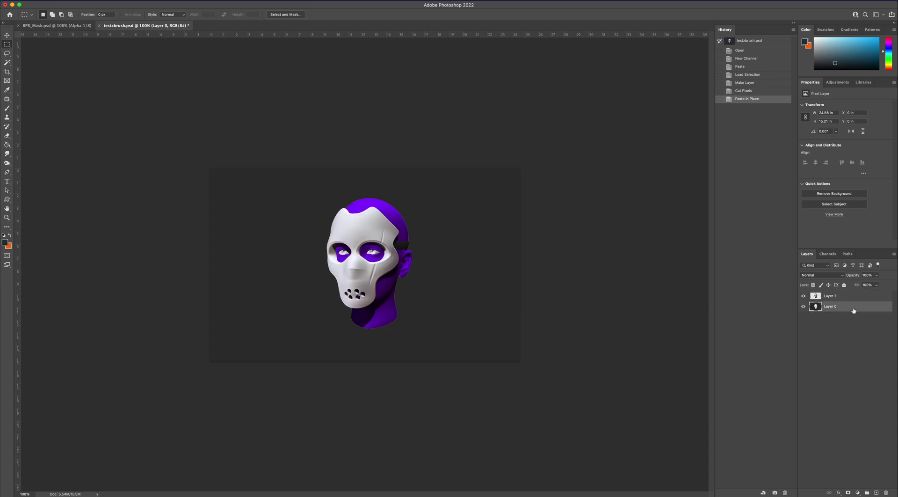
{"action": "left_click", "coordinate": [886, 493]}
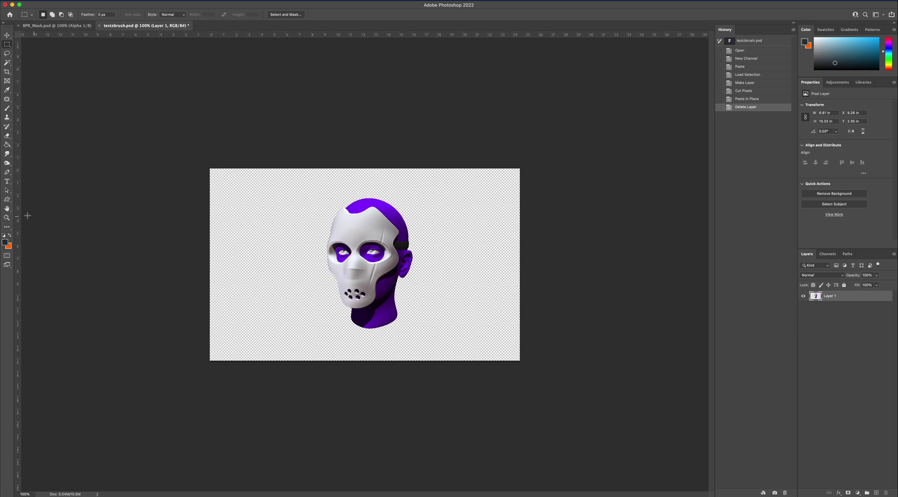
- Zoom the view in on the face to 200%
{"action": "left_click", "coordinate": [7, 218]}
{"action": "left_click", "coordinate": [390, 273]}
{"action": "left_click", "coordinate": [390, 273]}
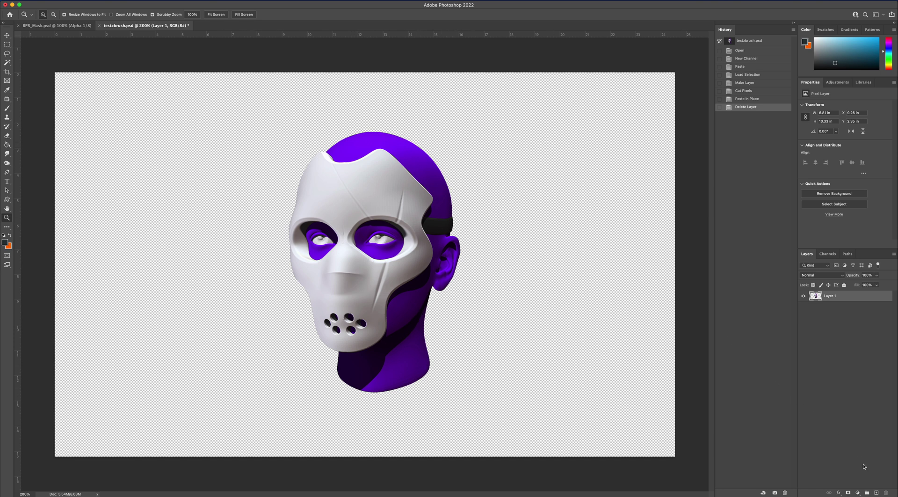
- Add a new Layer 2 below the head layer and set the foreground colour to bright orange
{"action": "left_click", "coordinate": [877, 493]}
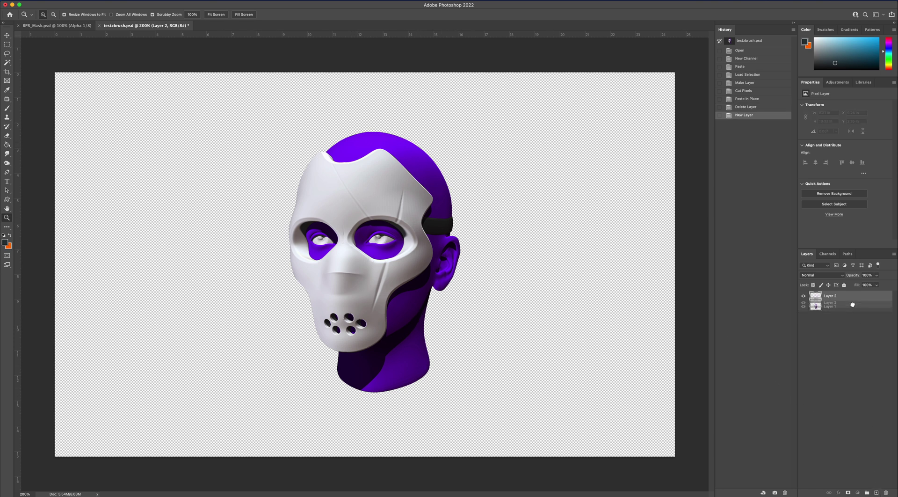
{"action": "left_click_drag", "start_coordinate": [856, 300], "coordinate": [856, 311]}
{"action": "left_click", "coordinate": [8, 145]}
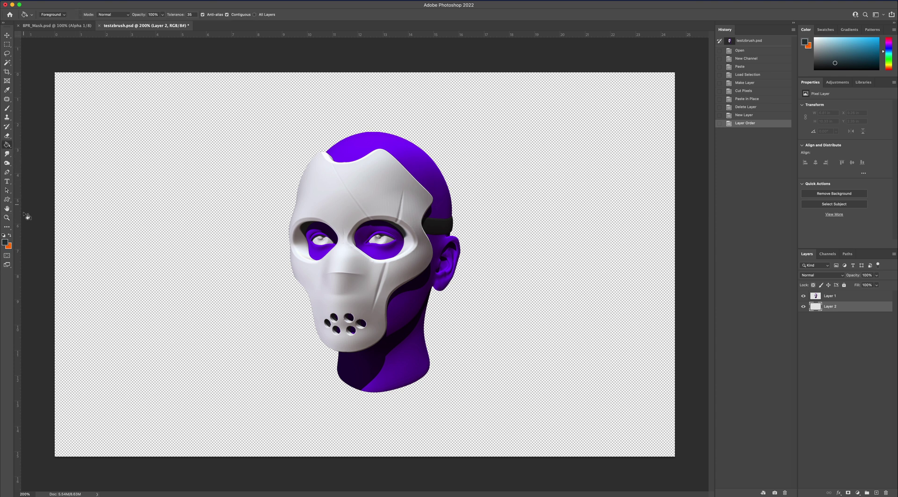
{"action": "left_click", "coordinate": [6, 242]}
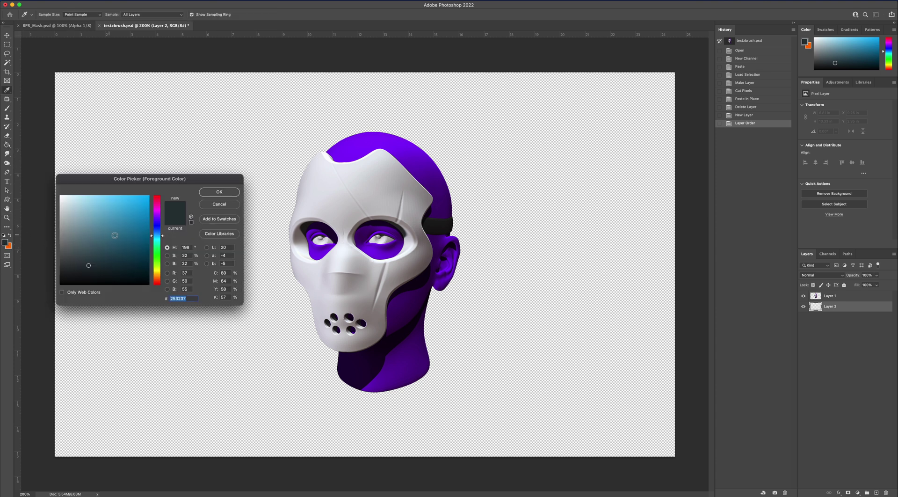
{"action": "left_click", "coordinate": [154, 271]}
{"action": "left_click", "coordinate": [146, 197]}
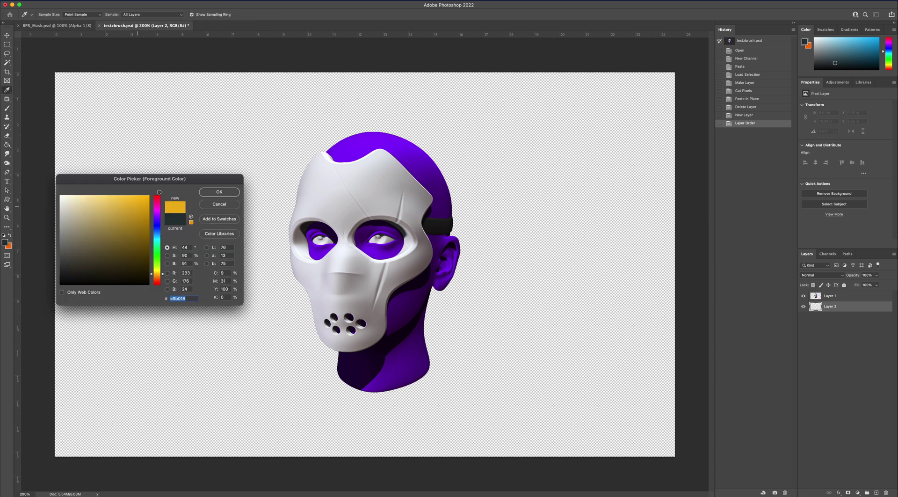
{"action": "left_click", "coordinate": [219, 191]}
{"action": "left_click", "coordinate": [236, 282]}
{"action": "key", "text": "super+z"}
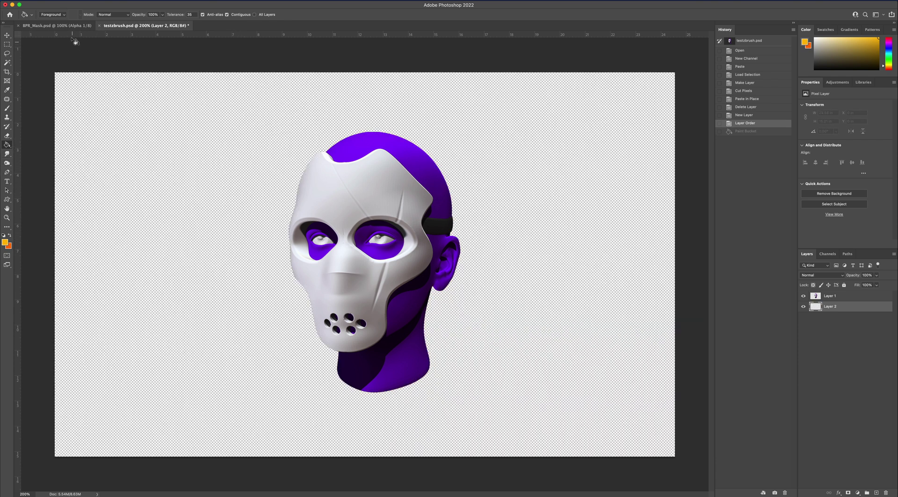
- Fill Layer 2 with a top-to-bottom yellow-to-orange gradient
{"action": "right_click", "coordinate": [8, 146]}
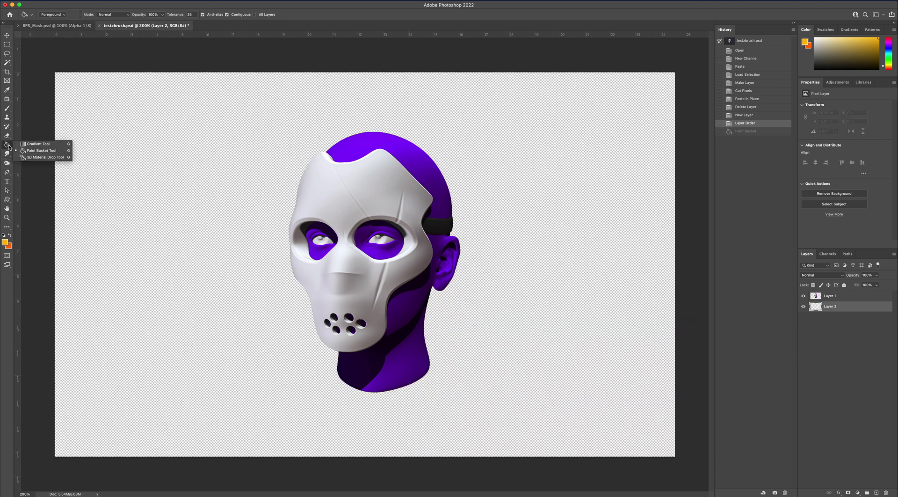
{"action": "left_click", "coordinate": [37, 144]}
{"action": "left_click_drag", "start_coordinate": [219, 112], "coordinate": [219, 403]}
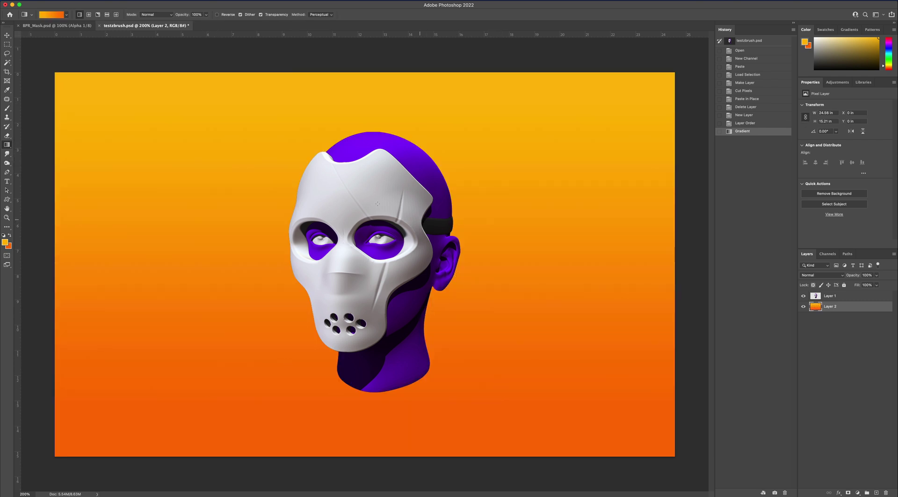
- Give the head layer a white 6 px stroke layer style
{"action": "key", "text": "v"}
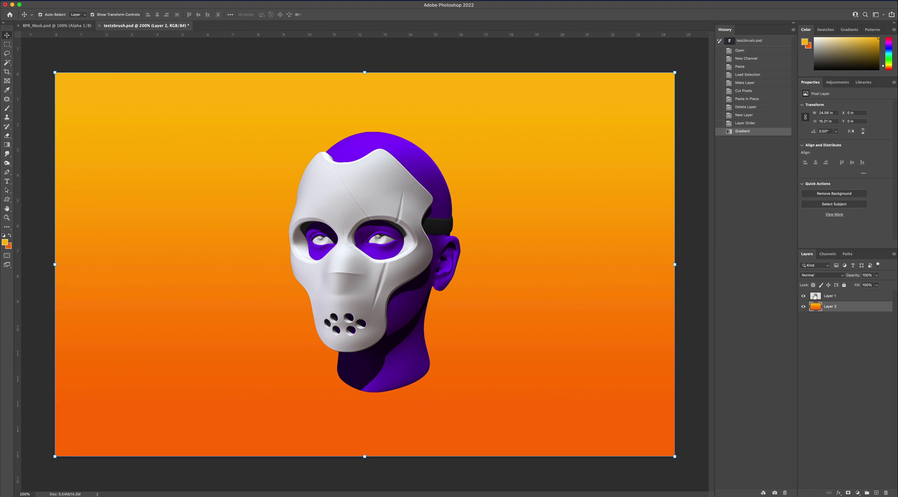
{"action": "double_click", "coordinate": [816, 296]}
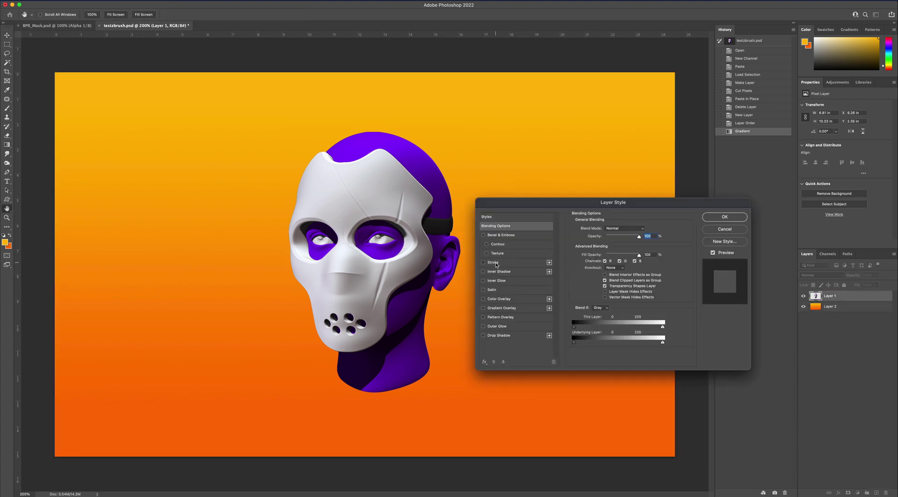
{"action": "left_click", "coordinate": [496, 264]}
{"action": "left_click", "coordinate": [588, 280]}
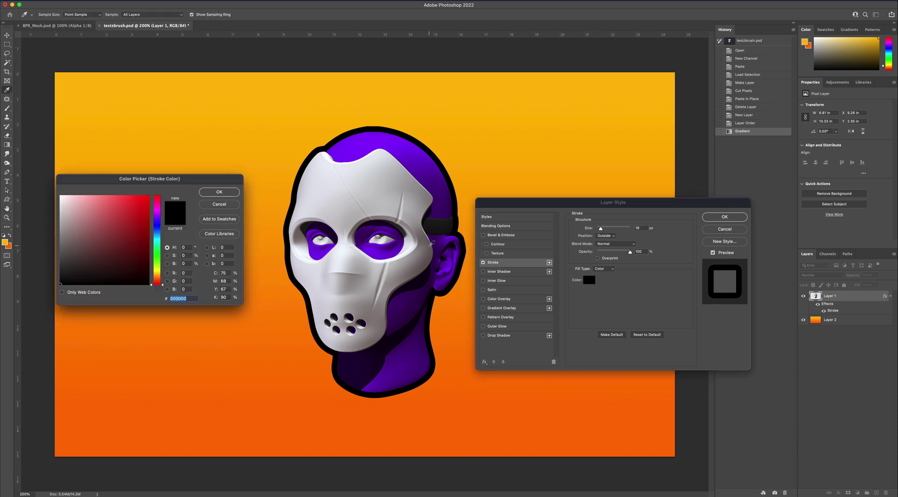
{"action": "left_click", "coordinate": [219, 192]}
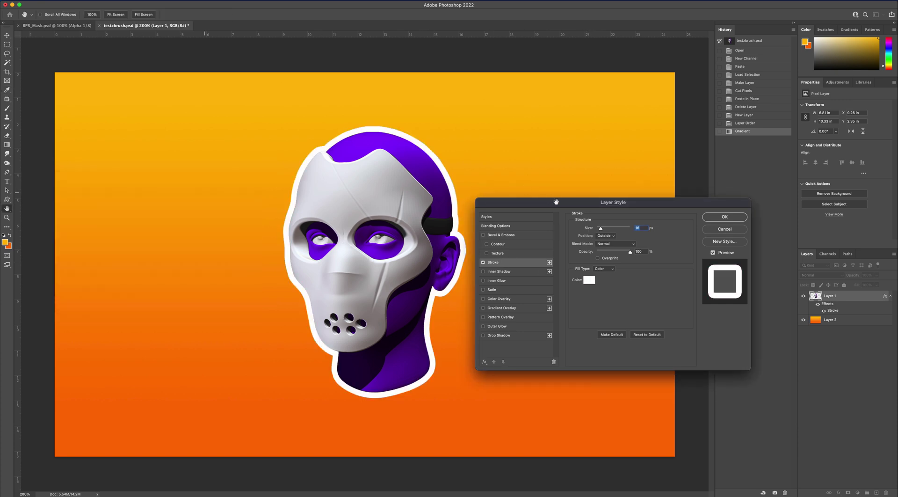
{"action": "left_click_drag", "start_coordinate": [600, 229], "coordinate": [607, 158]}
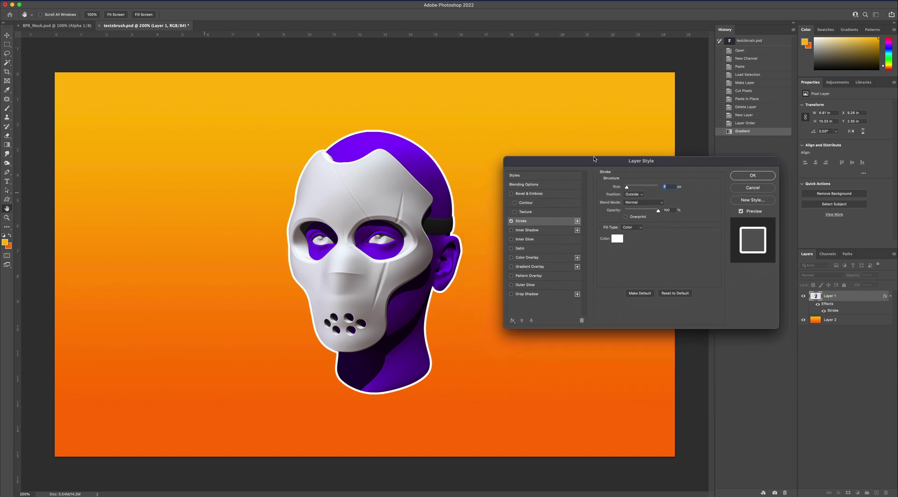
- Add a drop shadow: opacity 72%, angle 98°, distance 27 px, spread 24%, size 70, then apply
{"action": "left_click", "coordinate": [529, 289]}
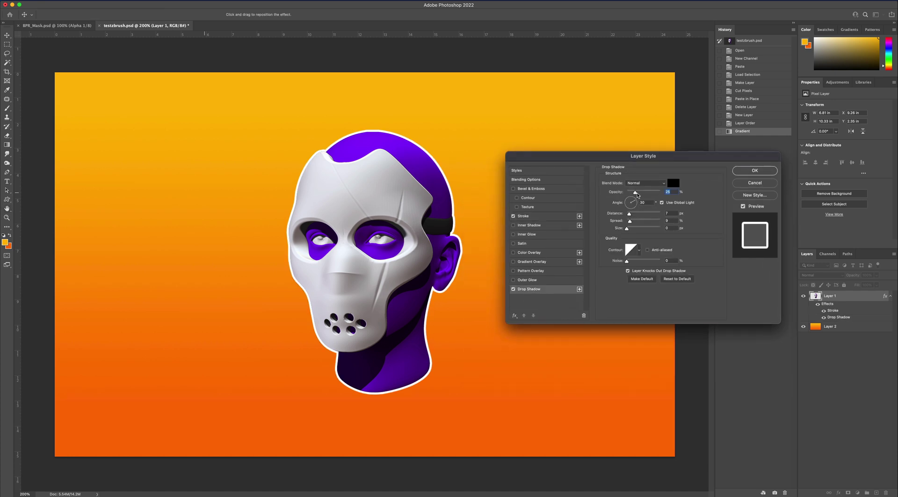
{"action": "left_click_drag", "start_coordinate": [636, 193], "coordinate": [650, 192]}
{"action": "left_click", "coordinate": [636, 216]}
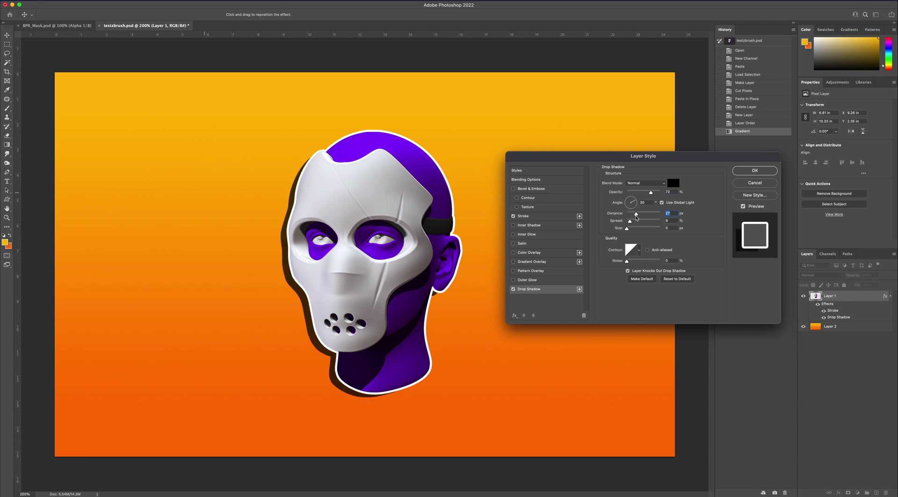
{"action": "left_click", "coordinate": [631, 199]}
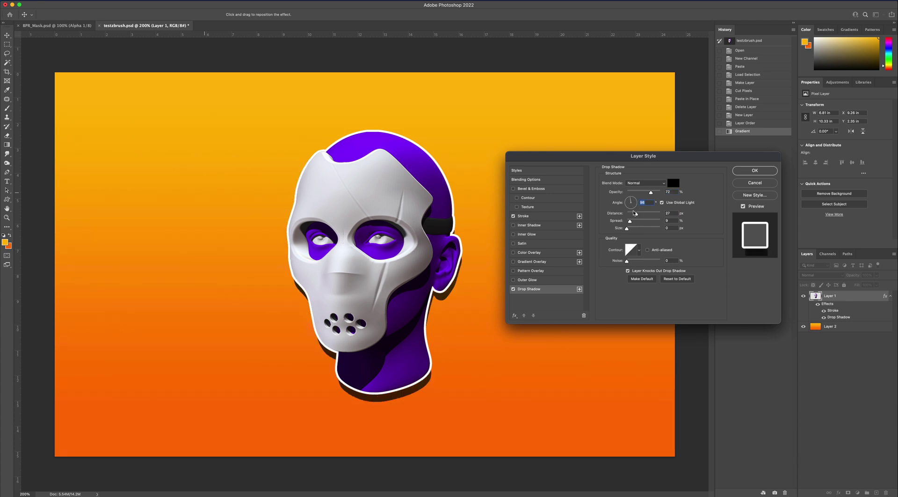
{"action": "left_click", "coordinate": [635, 221]}
{"action": "left_click", "coordinate": [633, 228]}
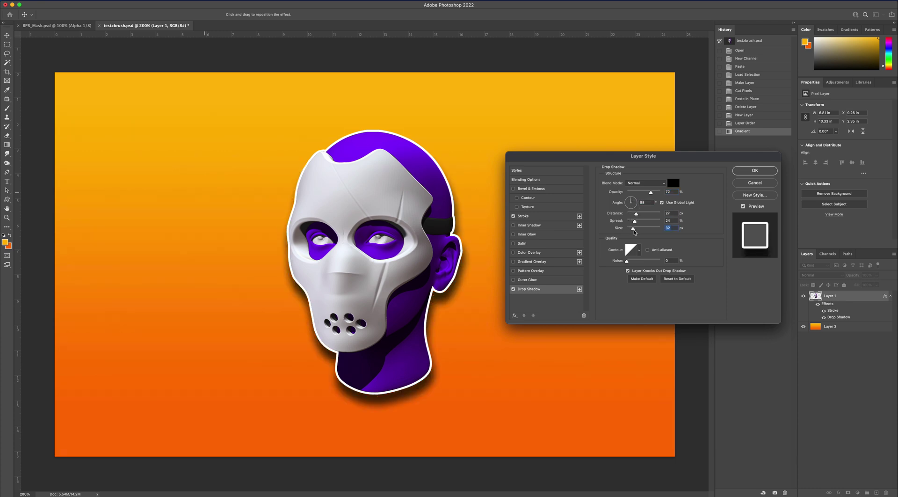
{"action": "left_click_drag", "start_coordinate": [605, 158], "coordinate": [615, 181]}
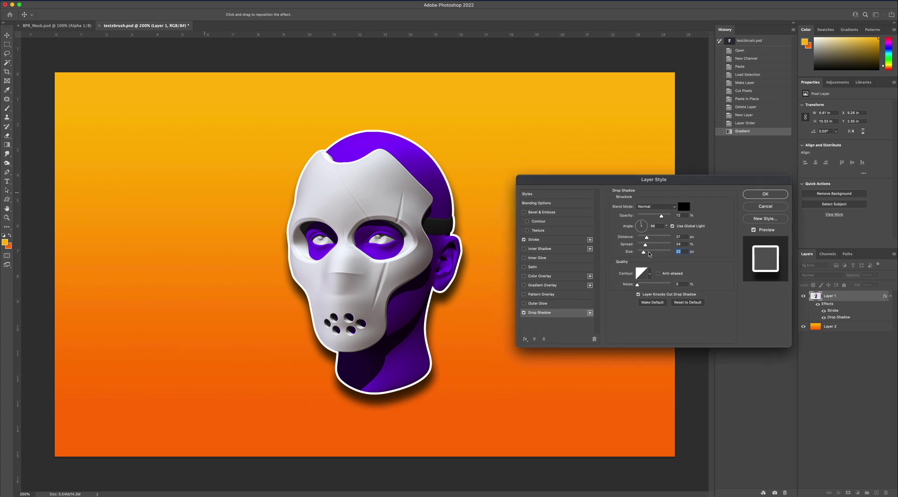
{"action": "left_click_drag", "start_coordinate": [649, 254], "coordinate": [648, 253]}
{"action": "left_click_drag", "start_coordinate": [617, 182], "coordinate": [623, 189]}
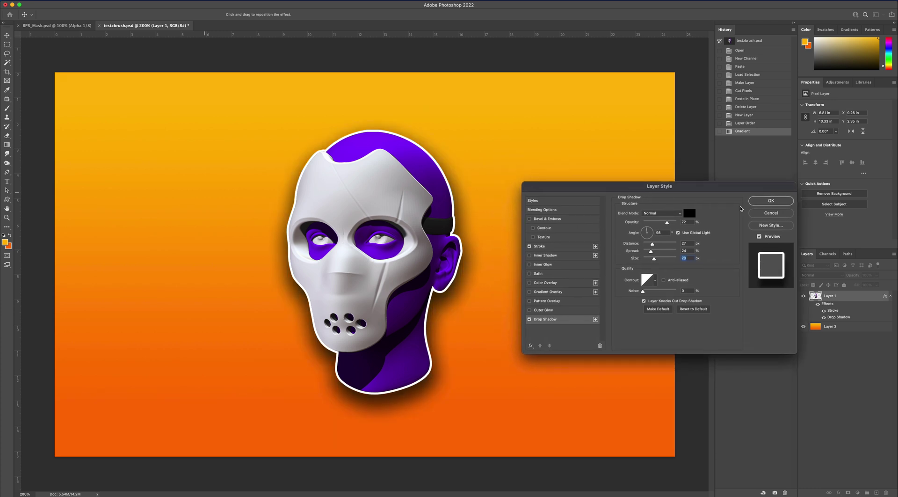